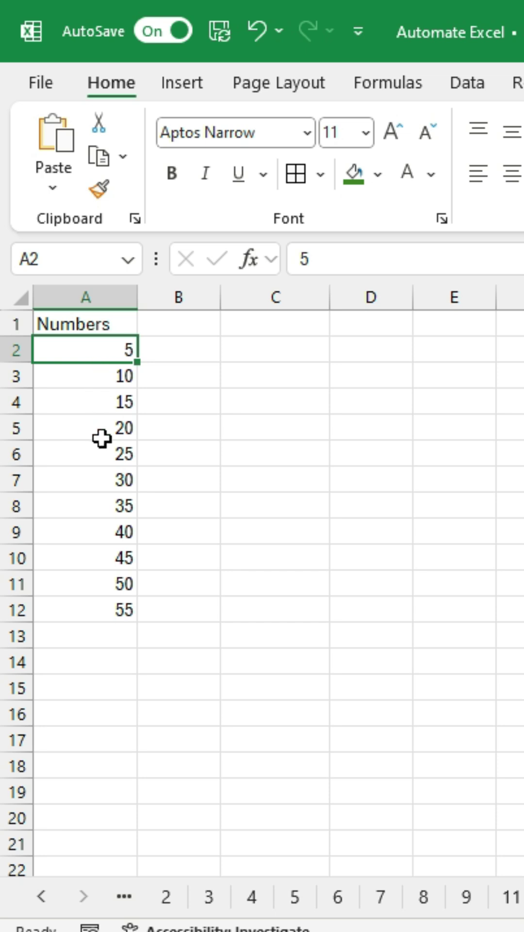
- Turn on filtering for the Numbers column and open its filter options
drag(102, 429, 105, 532)
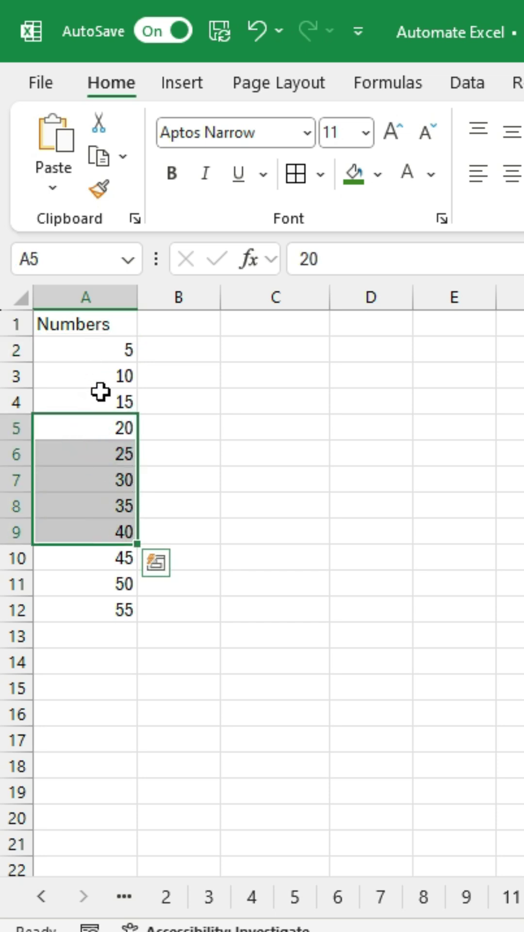
click(85, 350)
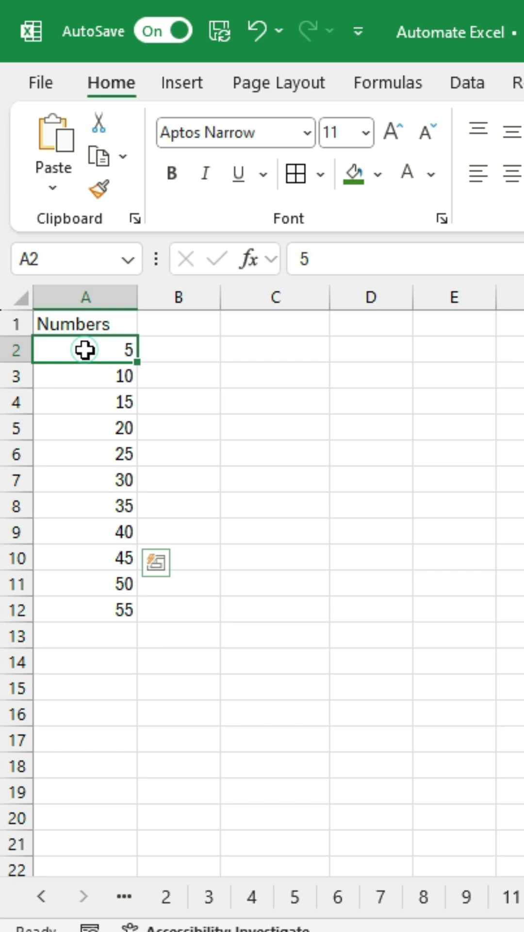
key(ctrl+shift+l)
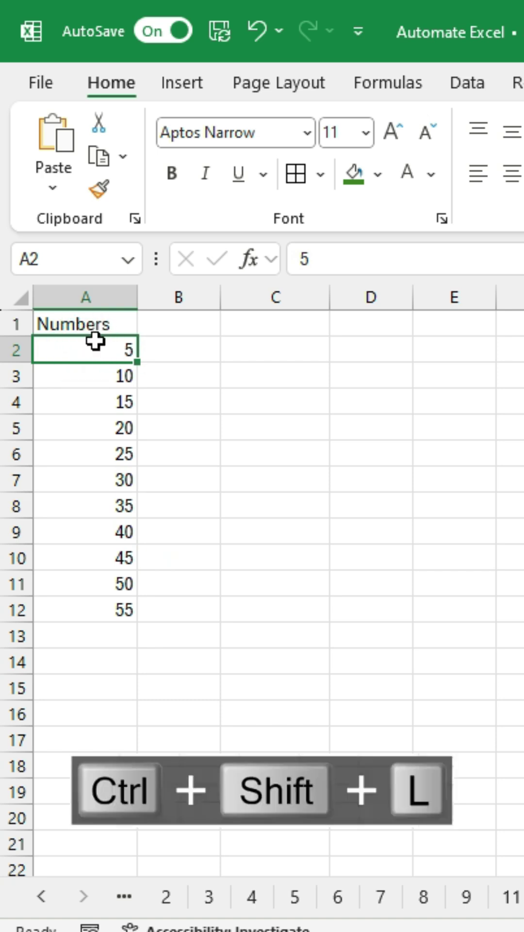
click(125, 323)
scroll(241, 524, down, 1)
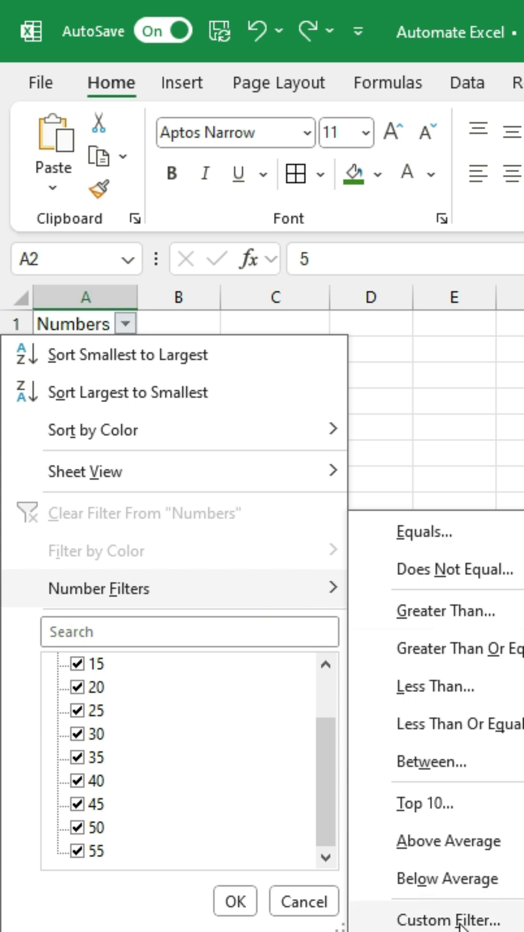
- Set a custom number filter of 'is less than 20' and 'is greater than 40'
click(255, 590)
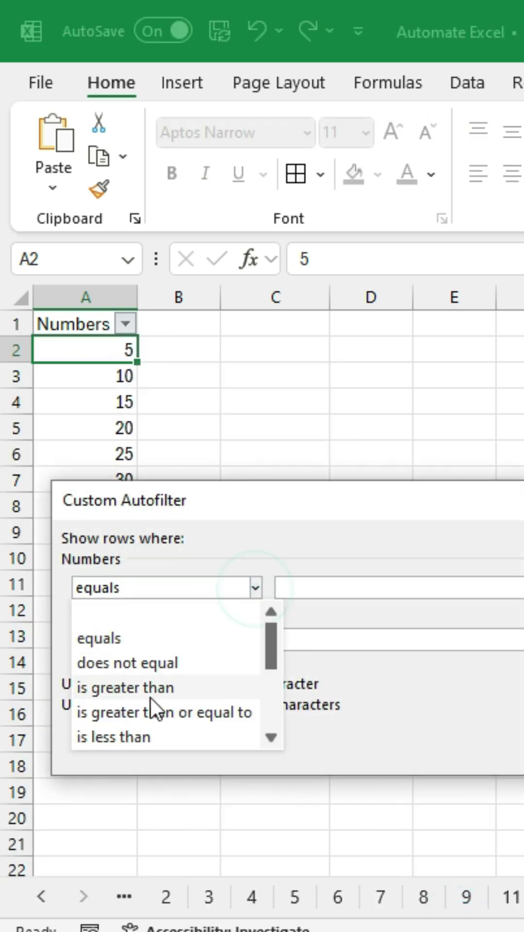
click(166, 735)
click(330, 588)
text(20)
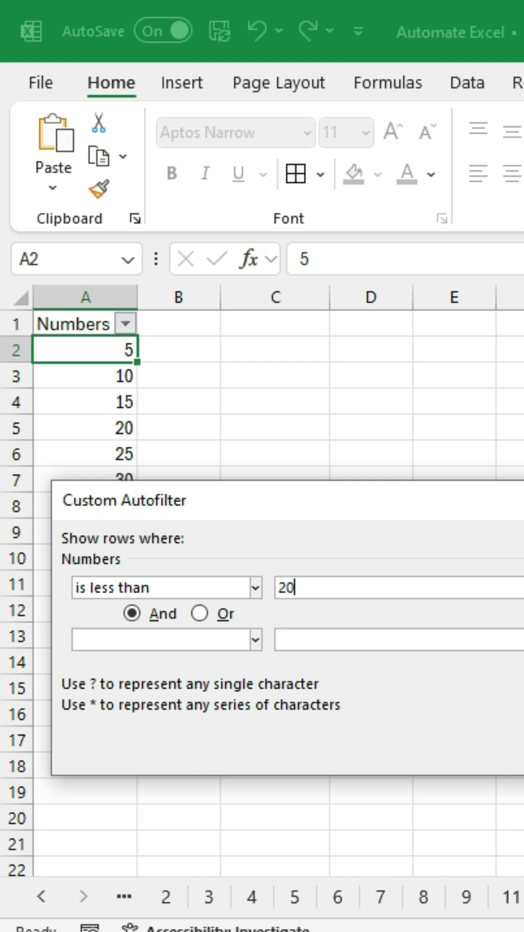
click(251, 640)
click(153, 740)
click(318, 641)
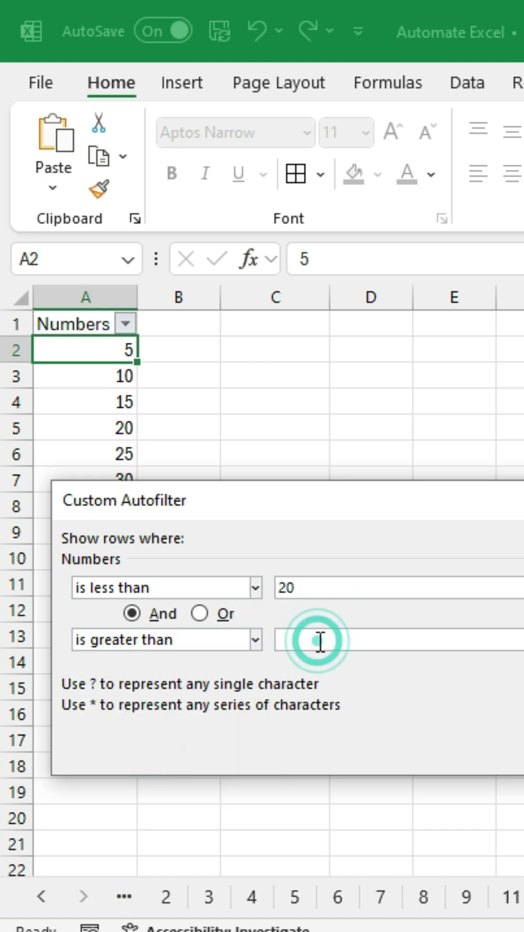
text(40)
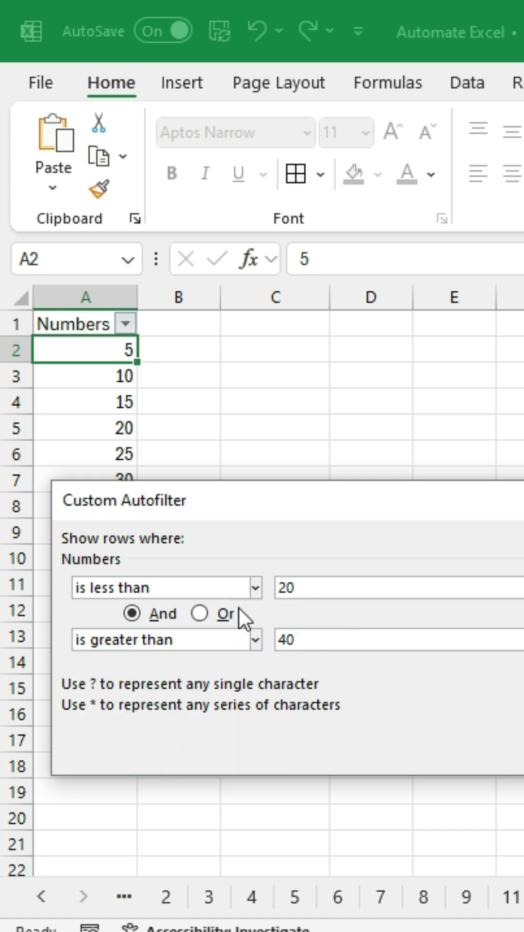
- Join the two conditions with Or, apply the filter, then undo it to show all rows
click(201, 614)
key(Return)
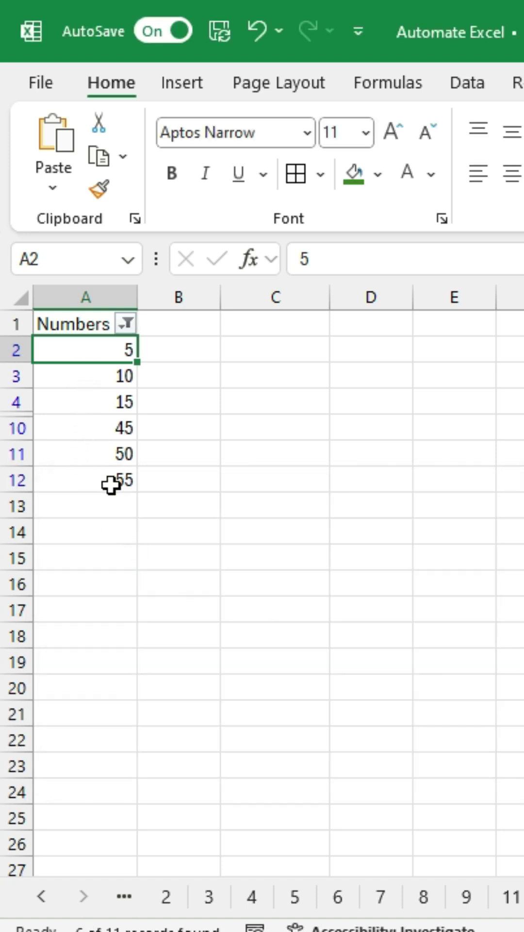
key(ctrl+z)
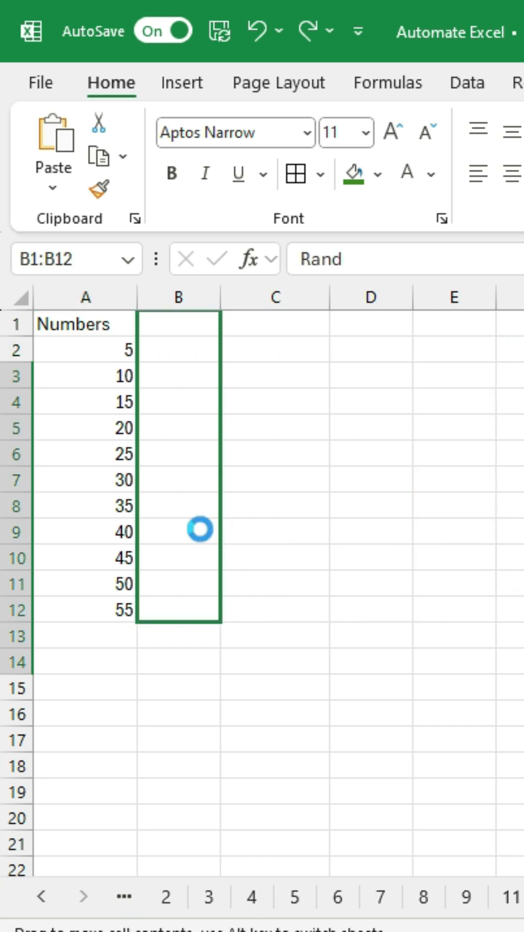
- Sort A1:B12 by the random Rand column to shuffle Numbers, then delete the Rand column
drag(201, 529, 202, 529)
click(104, 489)
key(alt+d)
key(s)
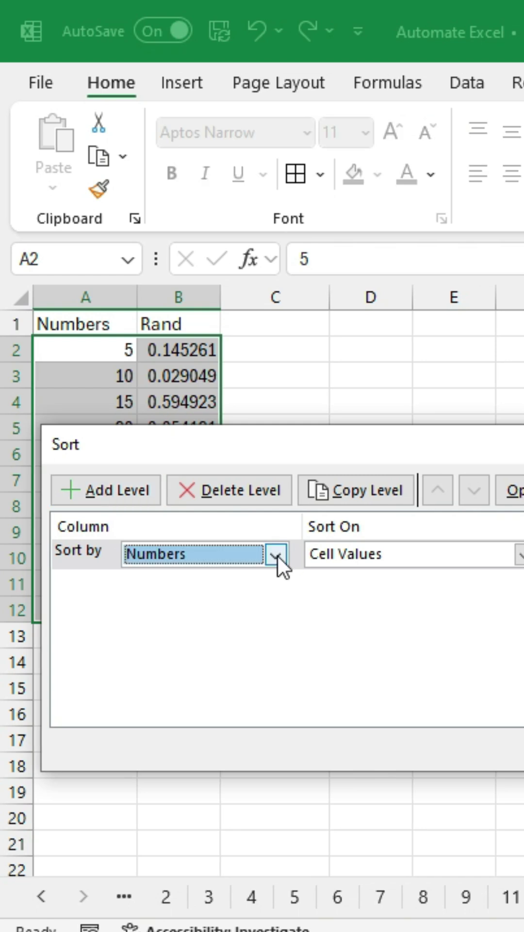
click(276, 555)
click(274, 590)
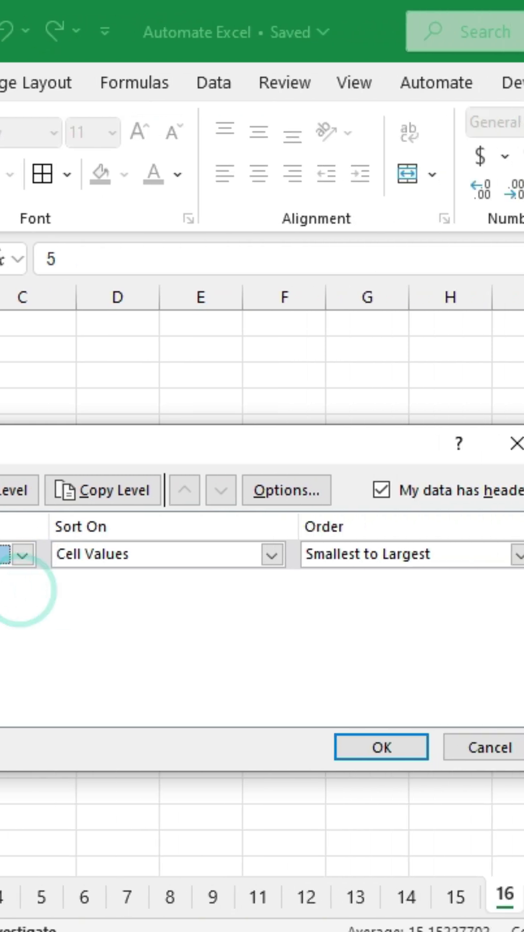
click(409, 752)
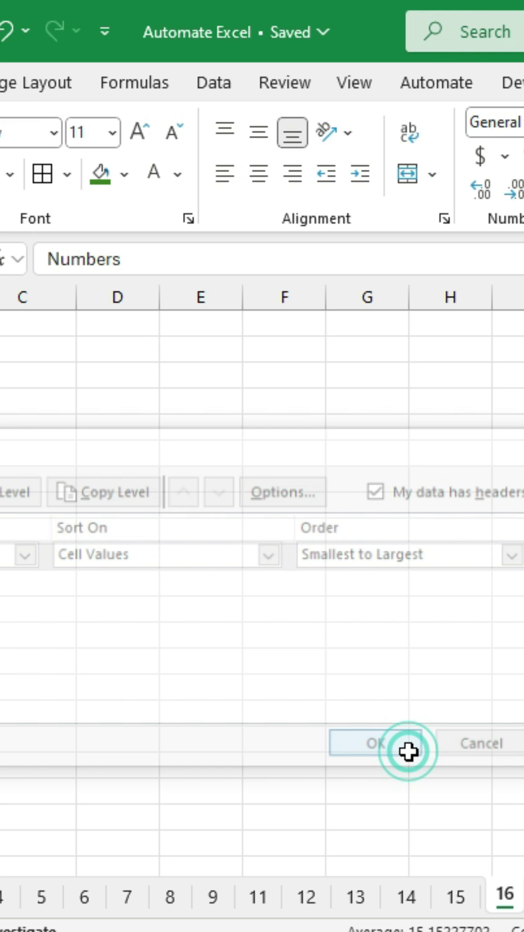
click(155, 295)
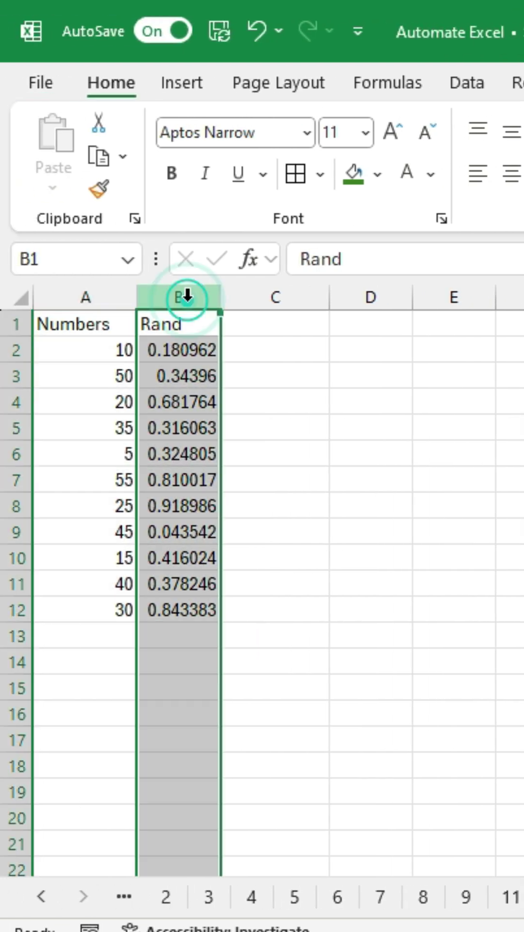
key(ctrl+minus)
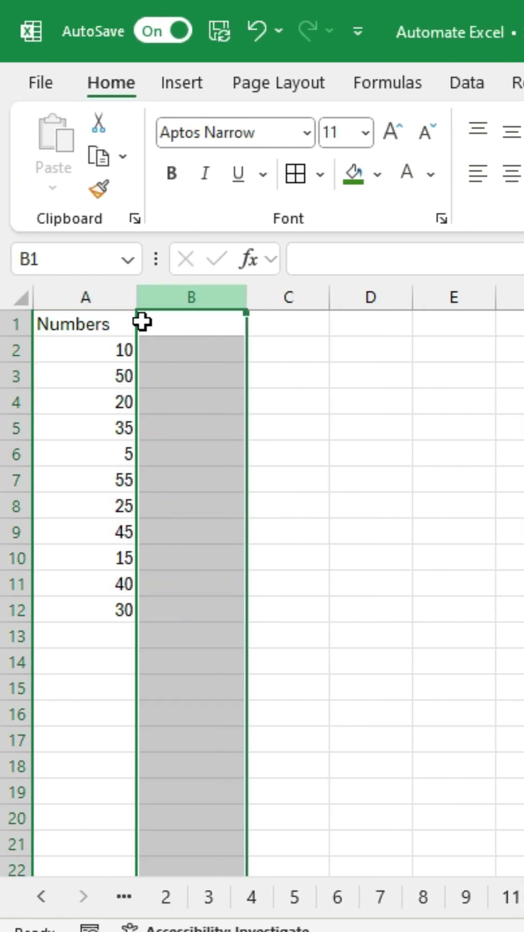
- Select the numbers in A2:A12 and start a new conditional formatting rule
click(93, 329)
drag(98, 350, 115, 611)
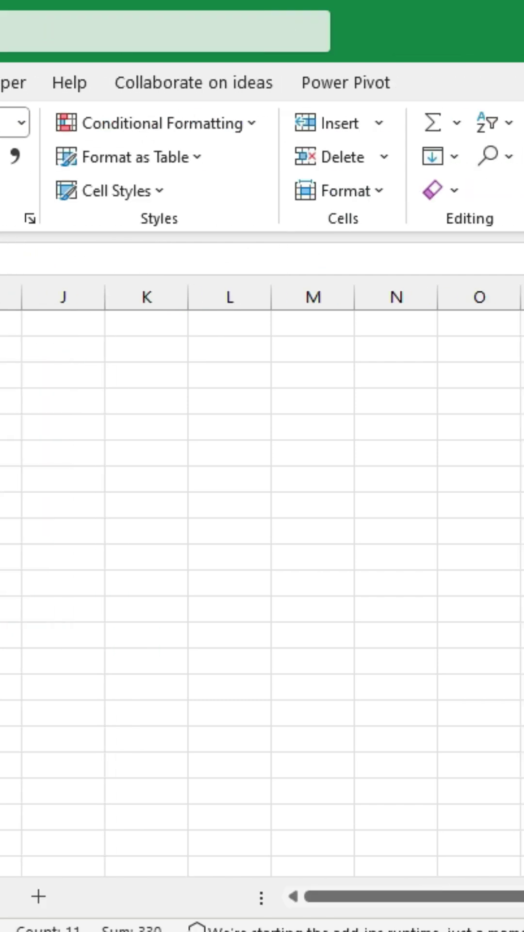
click(189, 119)
mouse_move(192, 172)
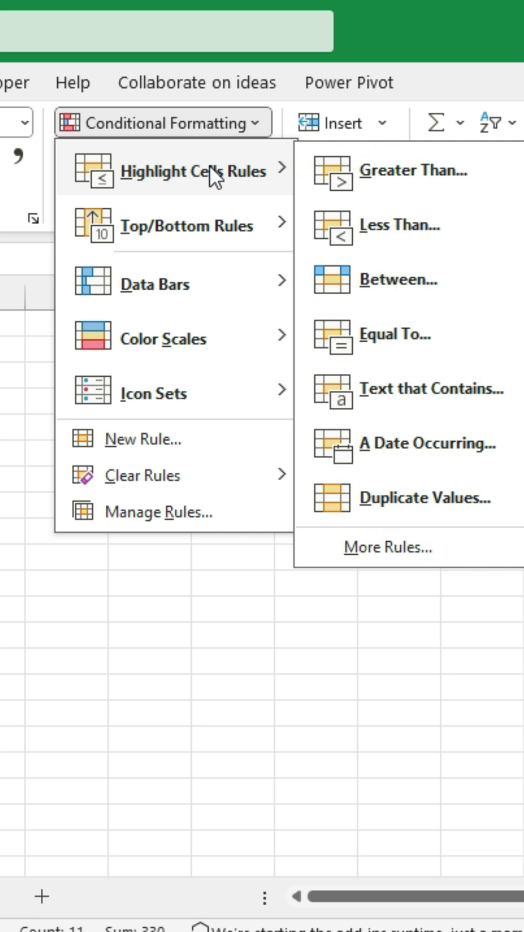
click(407, 534)
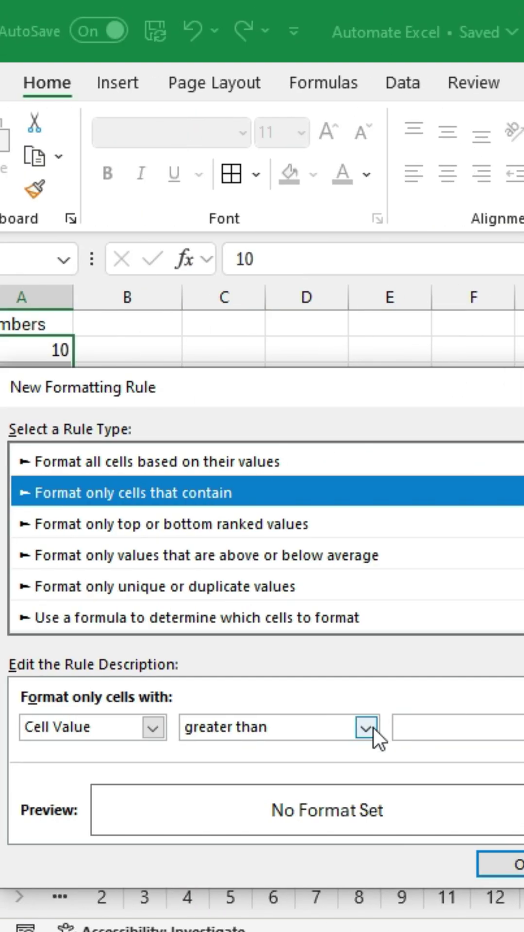
- Set the rule to format cell values not between 20 and 40
click(374, 727)
click(271, 766)
click(329, 732)
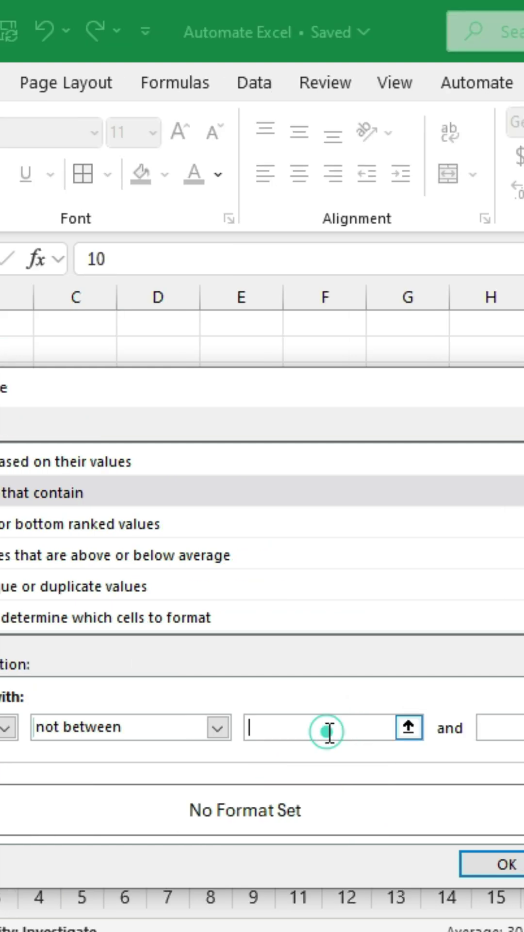
text(20)
click(509, 727)
text(40)
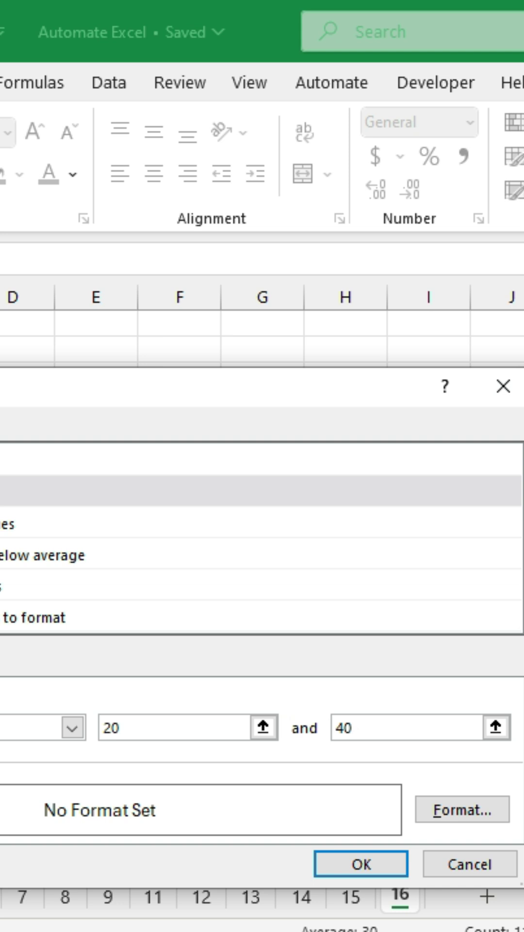
- Give the rule an orange-yellow fill, apply it, and deselect to view the highlighted cells
click(442, 811)
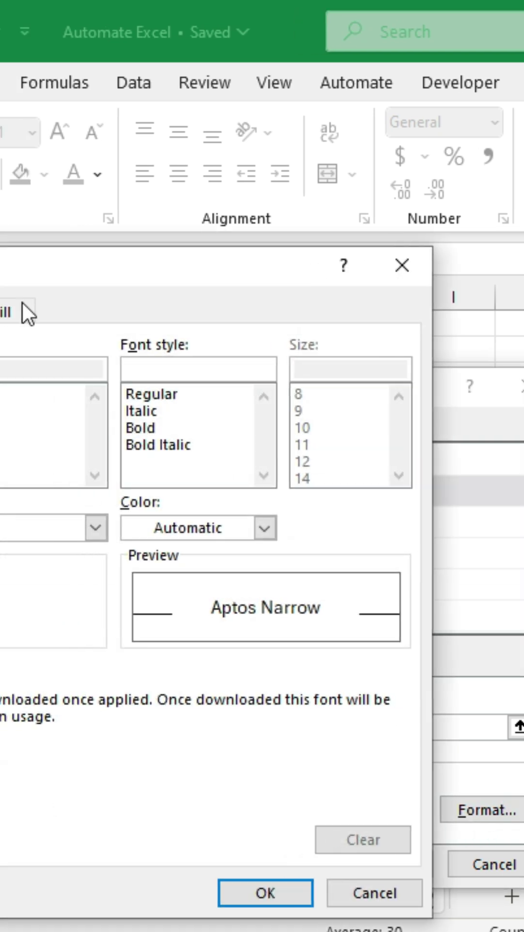
click(23, 311)
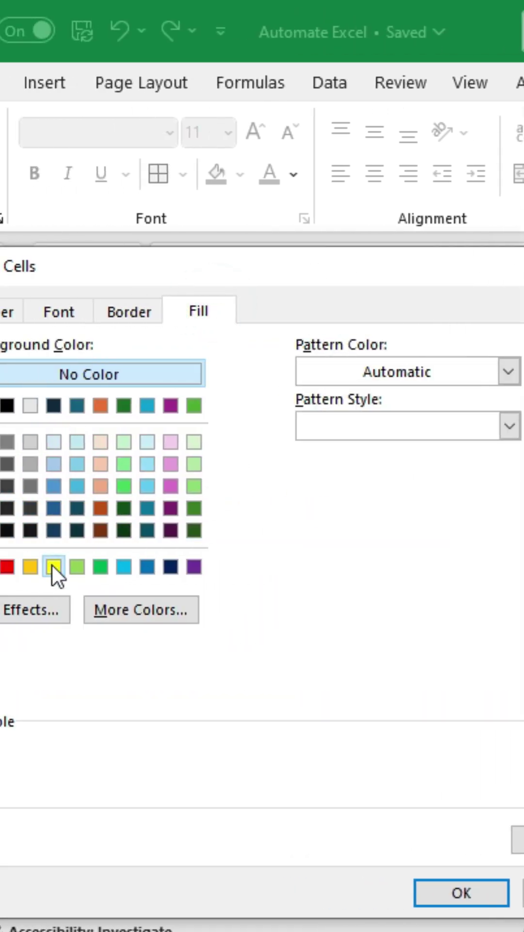
click(52, 566)
click(28, 565)
click(461, 893)
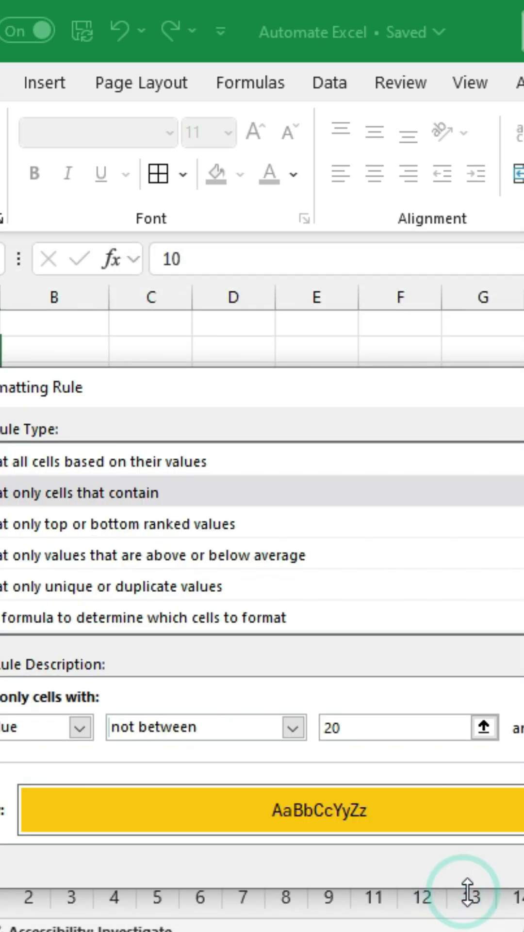
click(448, 860)
click(85, 352)
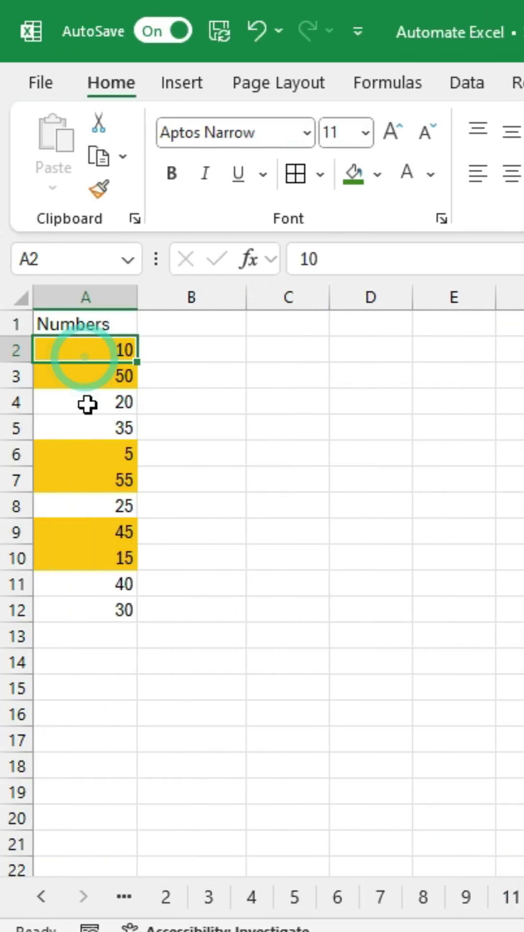